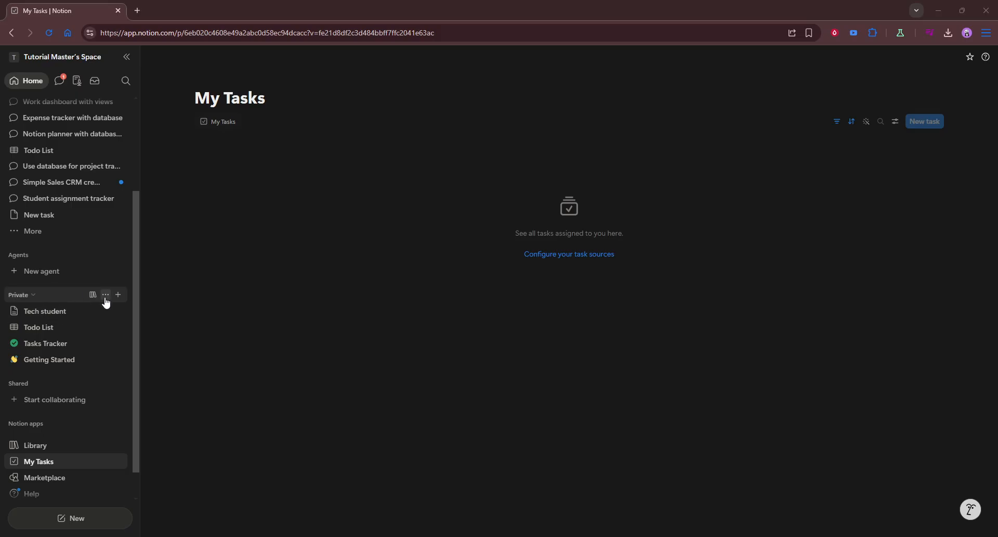
Step: Create a private page titled 'Rough title' with the body line 'Testing content lorem ipsum'
click(118, 295)
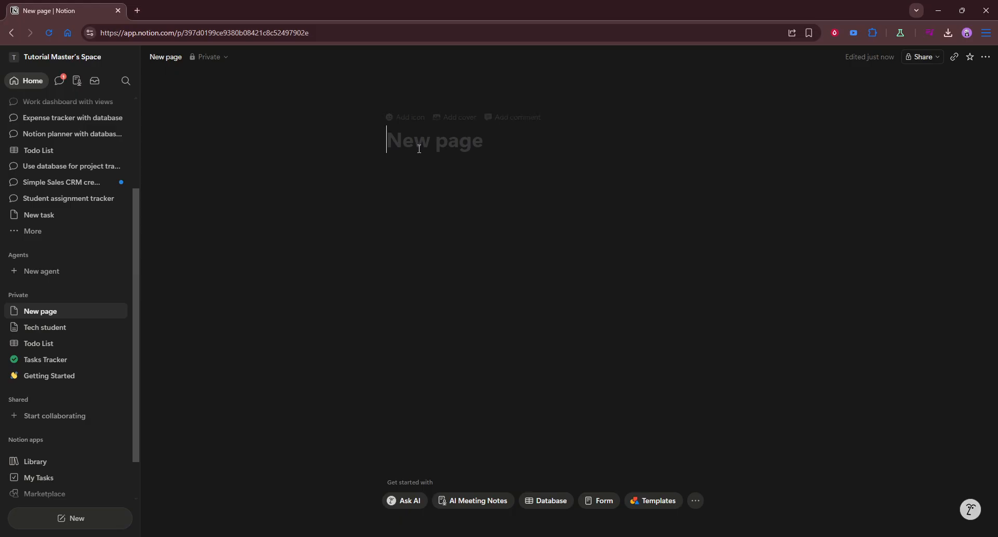
text(Rough title)
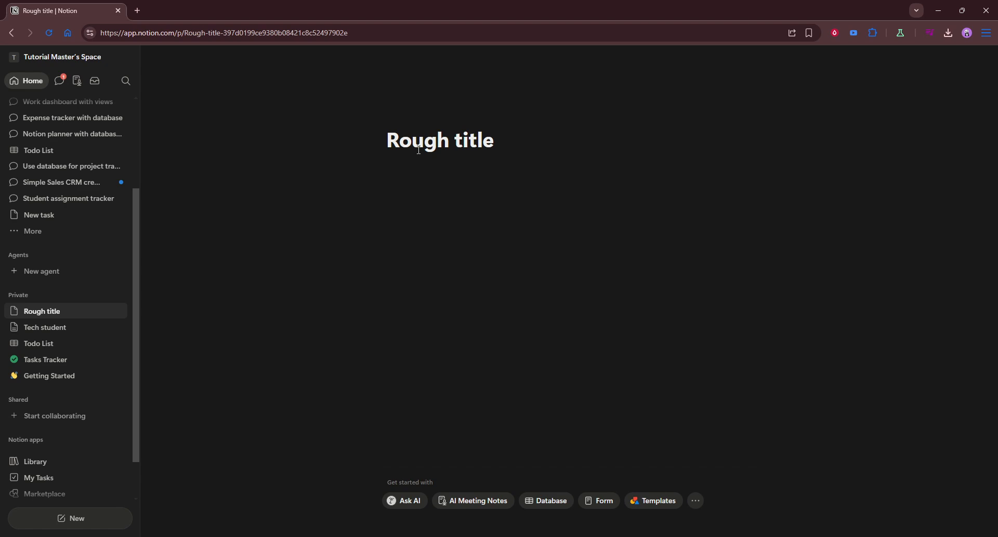
click(472, 185)
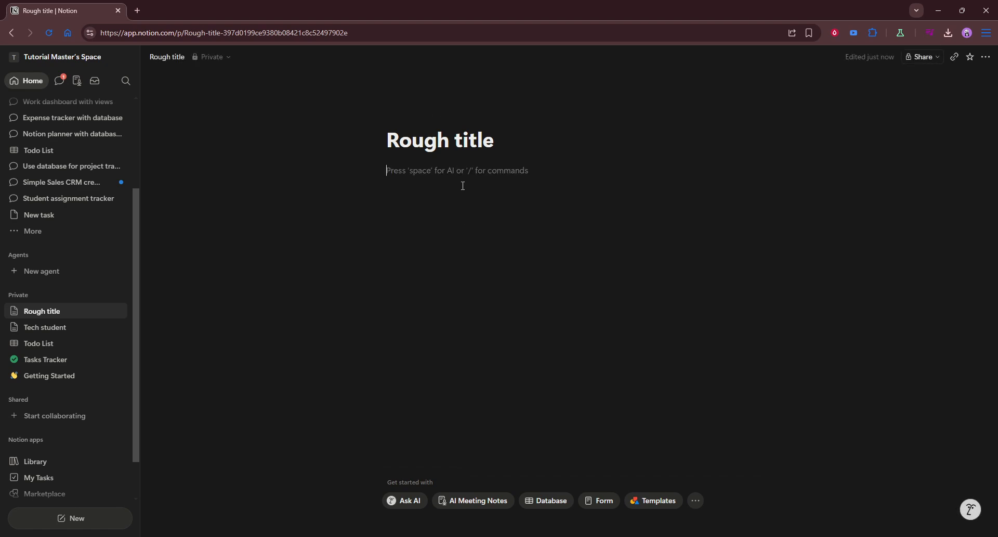
text(Tes)
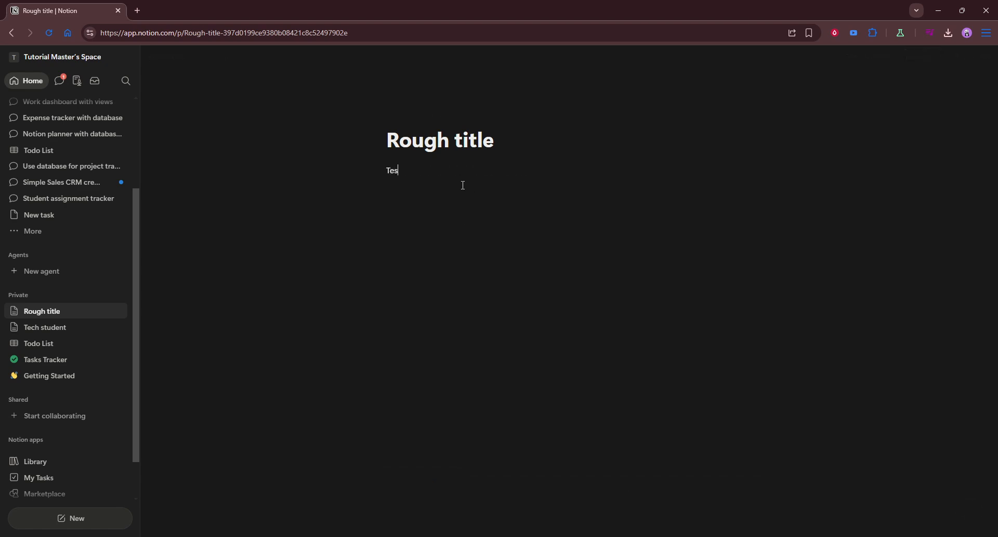
text(ting content lorem ipsum)
key(Return)
Step: Bring up the slash block menu on the empty line and browse the available block types
text(/)
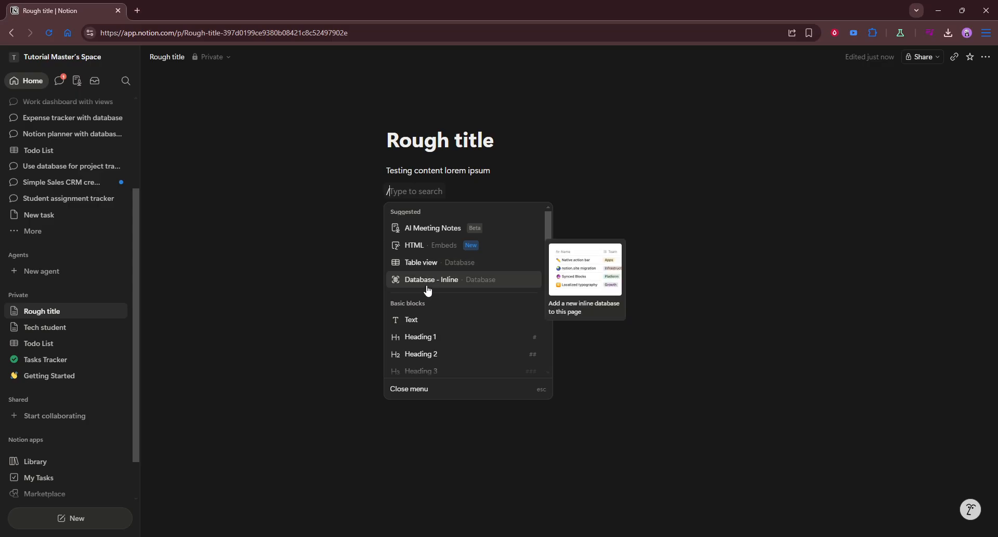
scroll(429, 289, down, 1)
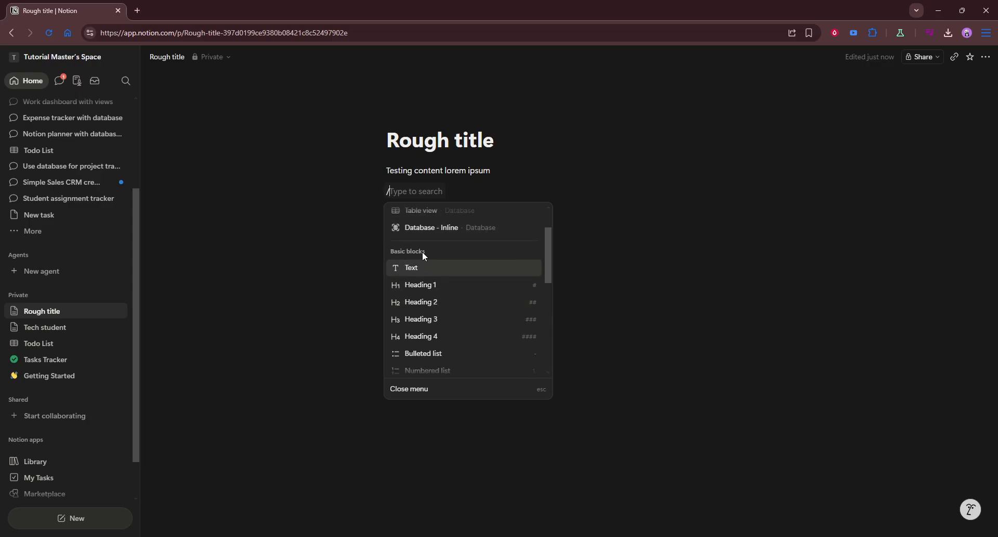
scroll(447, 270, down, 1)
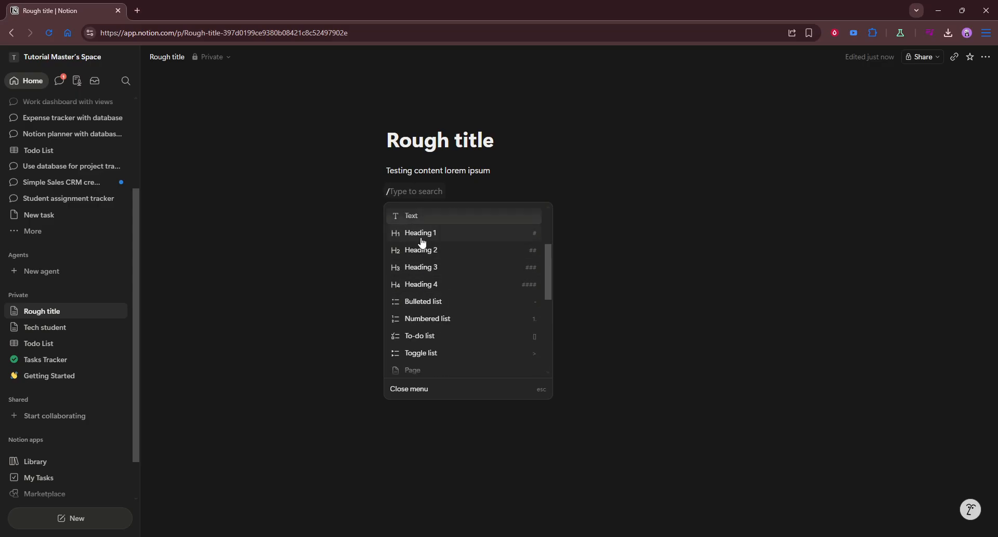
scroll(422, 243, down, 1)
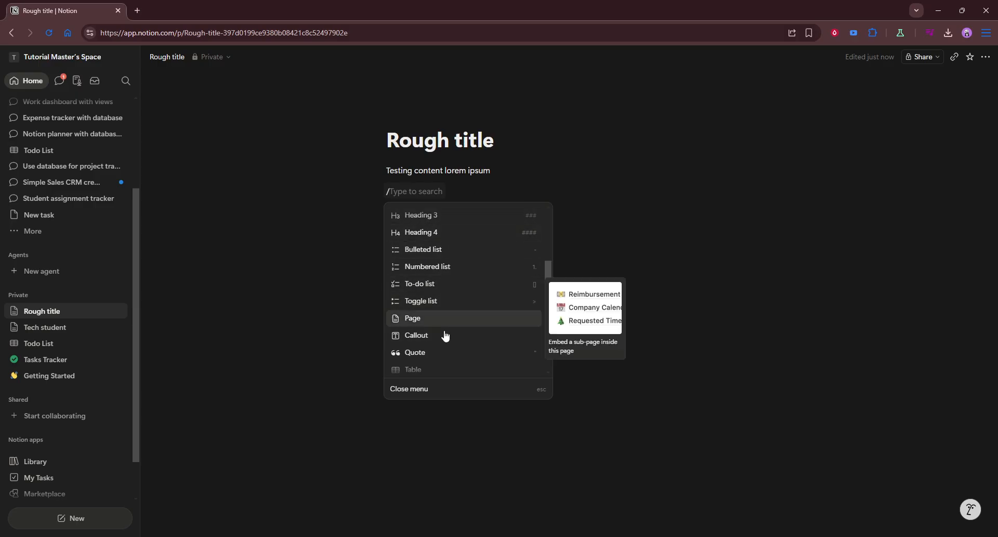
scroll(445, 335, down, 2)
scroll(429, 302, down, 2)
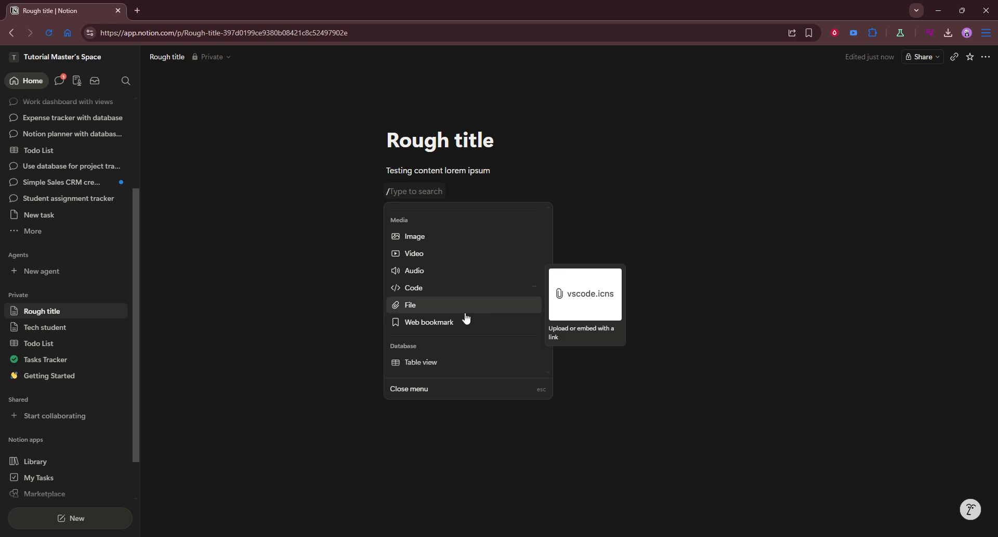
scroll(466, 317, up, 2)
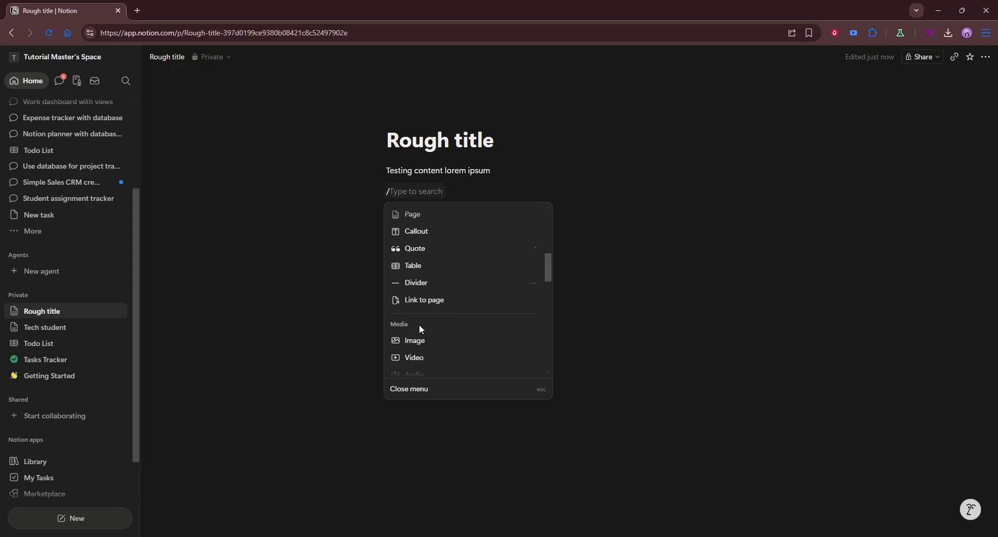
scroll(435, 344, down, 1)
scroll(442, 338, up, 5)
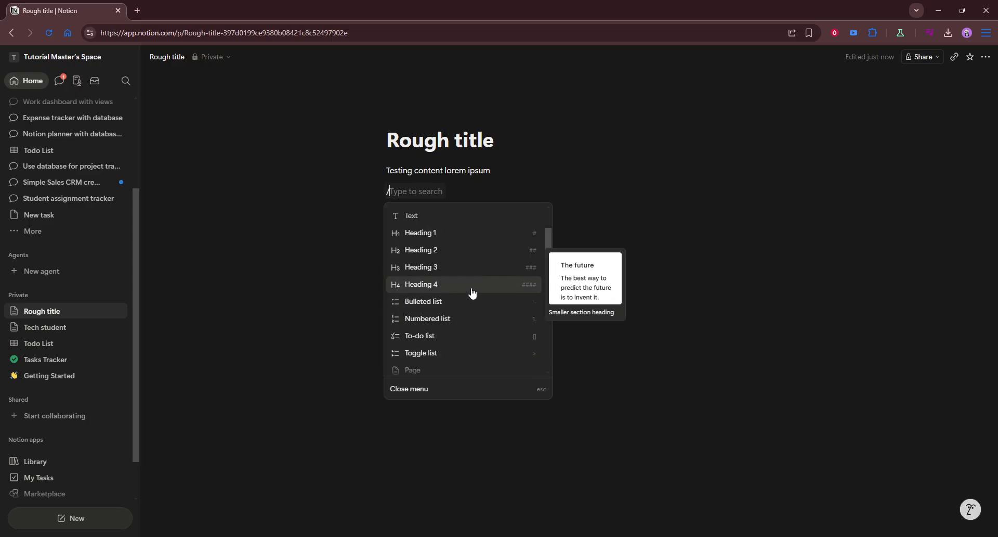
scroll(479, 297, up, 3)
scroll(447, 339, down, 5)
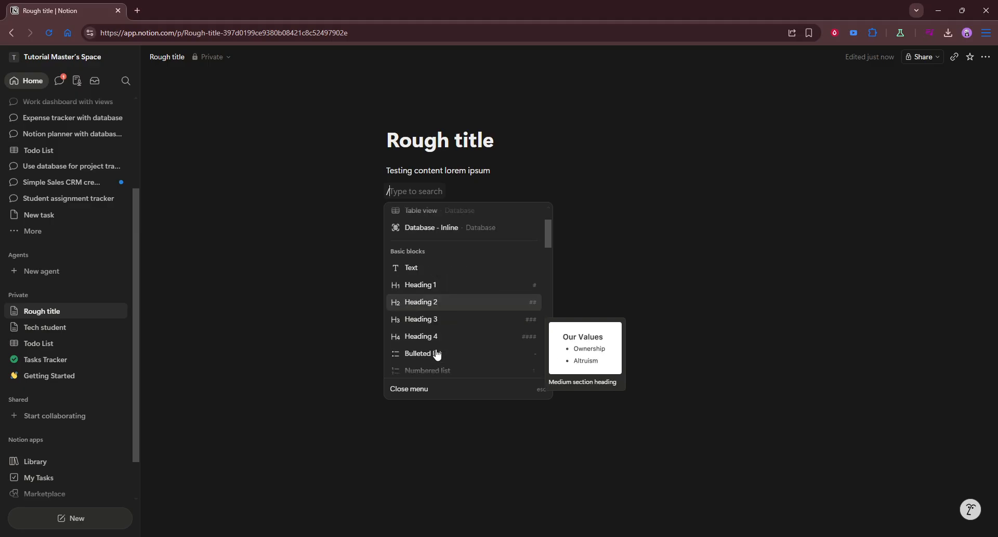
scroll(449, 344, down, 1)
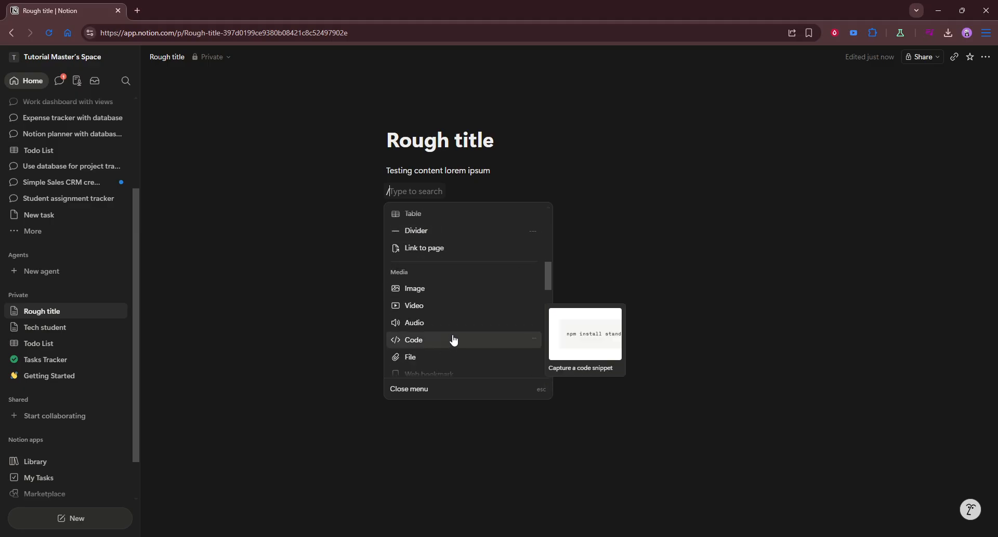
scroll(453, 342, down, 2)
scroll(456, 337, down, 6)
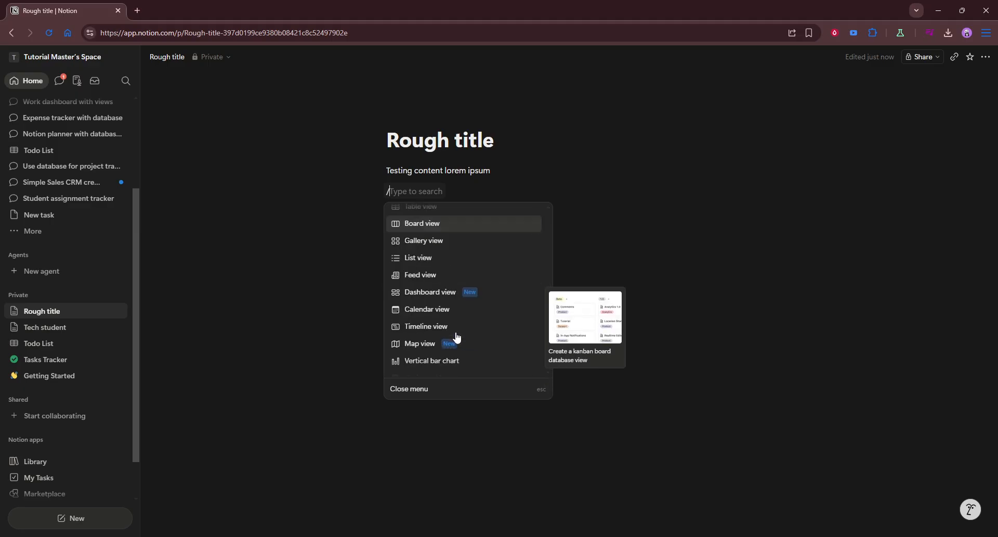
scroll(460, 333, down, 3)
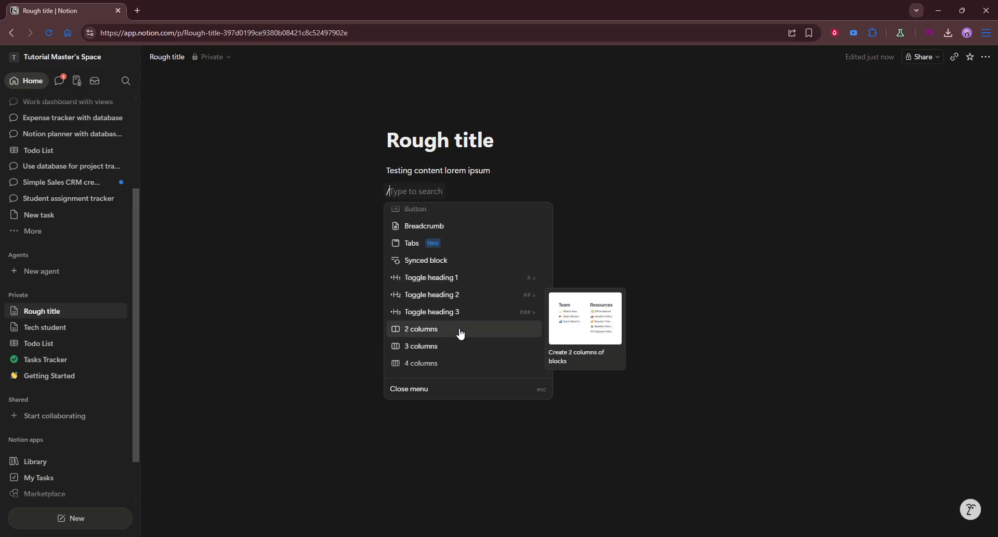
scroll(458, 333, up, 4)
scroll(455, 331, up, 4)
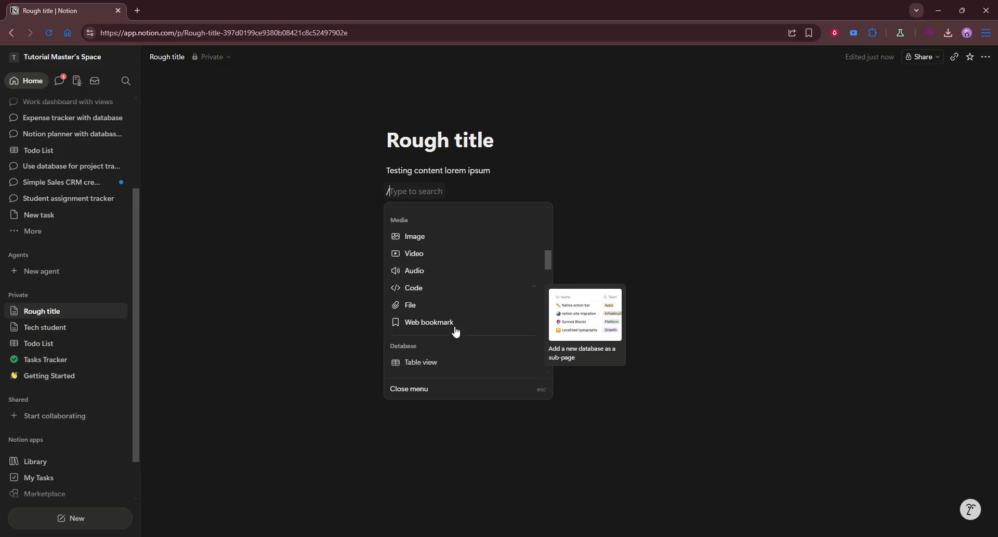
scroll(455, 331, up, 3)
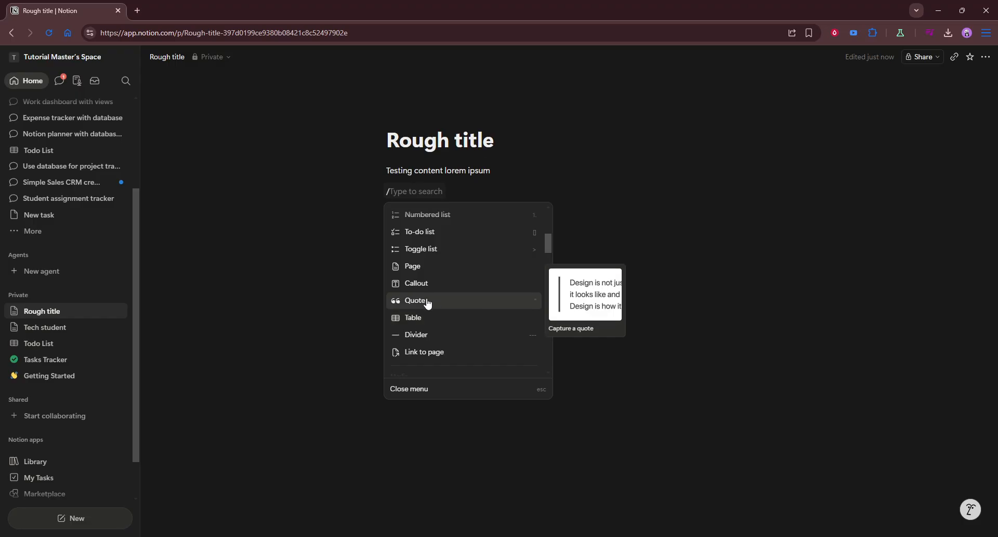
Step: Add a callout block reading 'Test', then enter '/divi' on the line below it
click(423, 284)
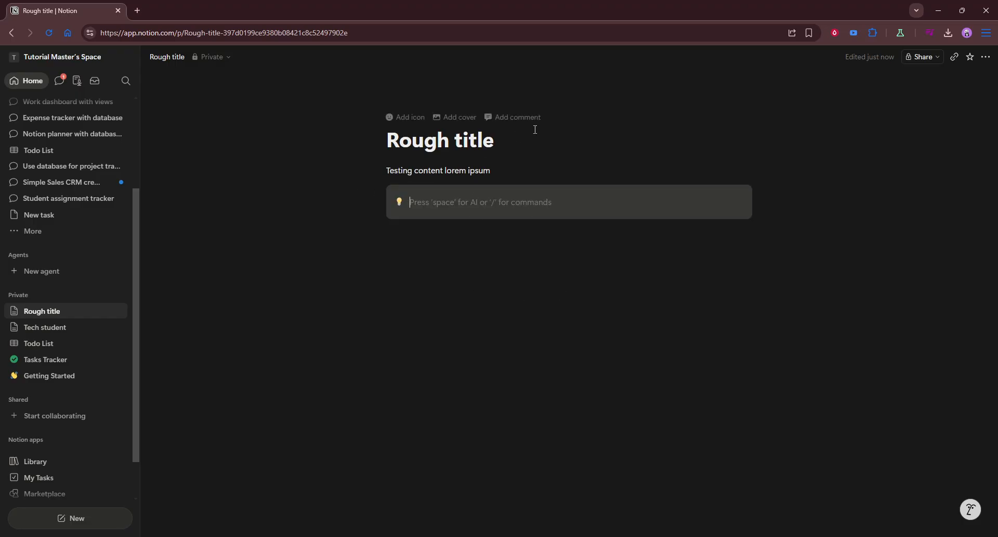
text(T)
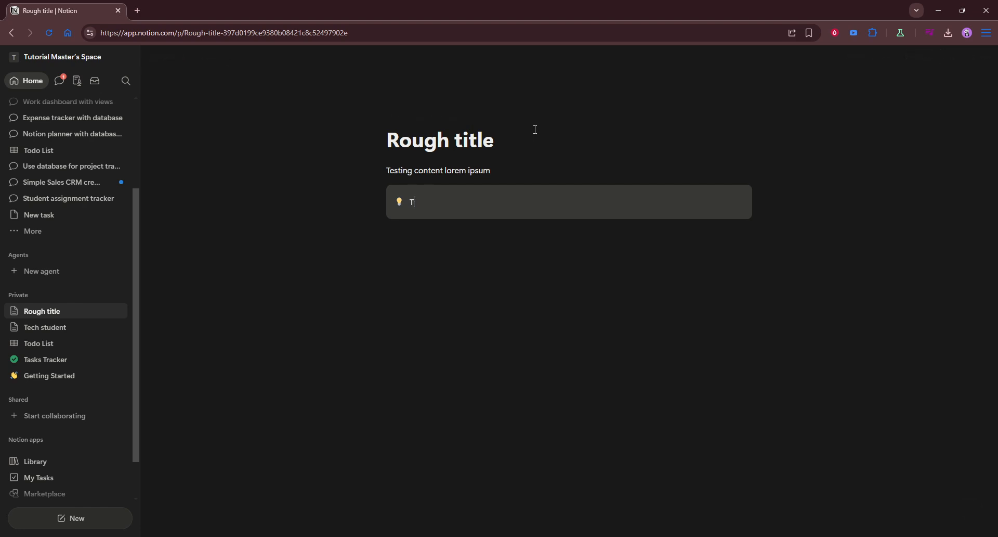
text(est)
click(528, 252)
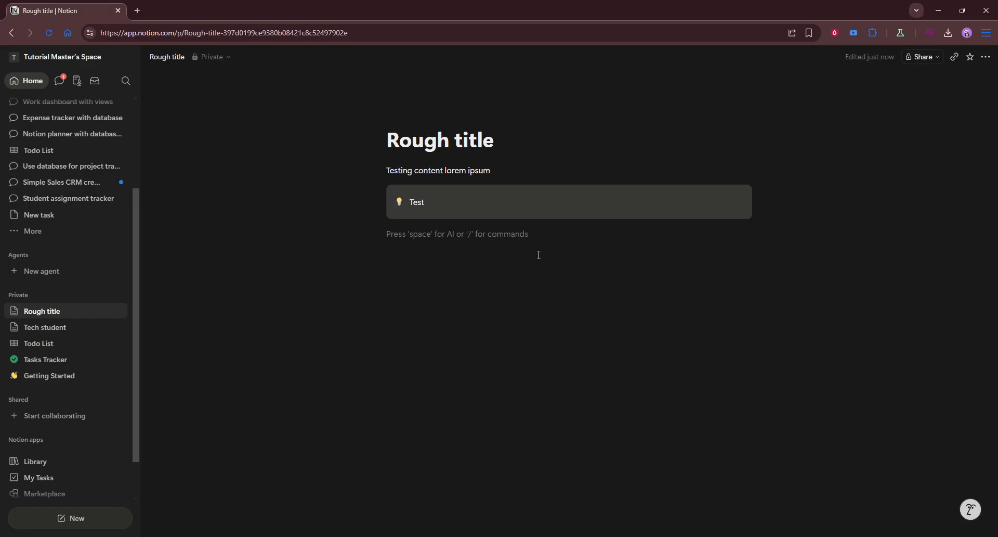
text(/divi)
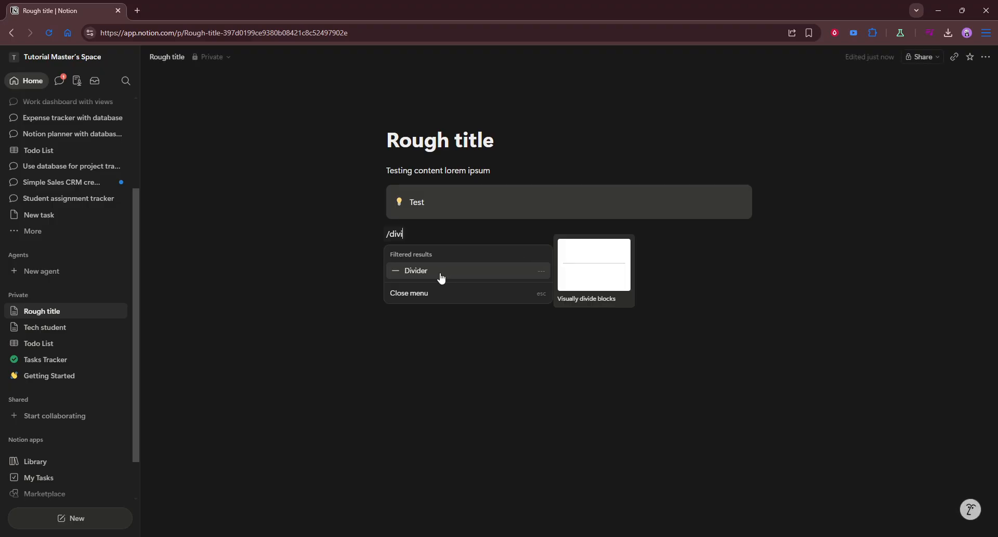
Step: Remove the unfinished '/divi' text, leaving an empty line under the Test callout
key(ctrl+a)
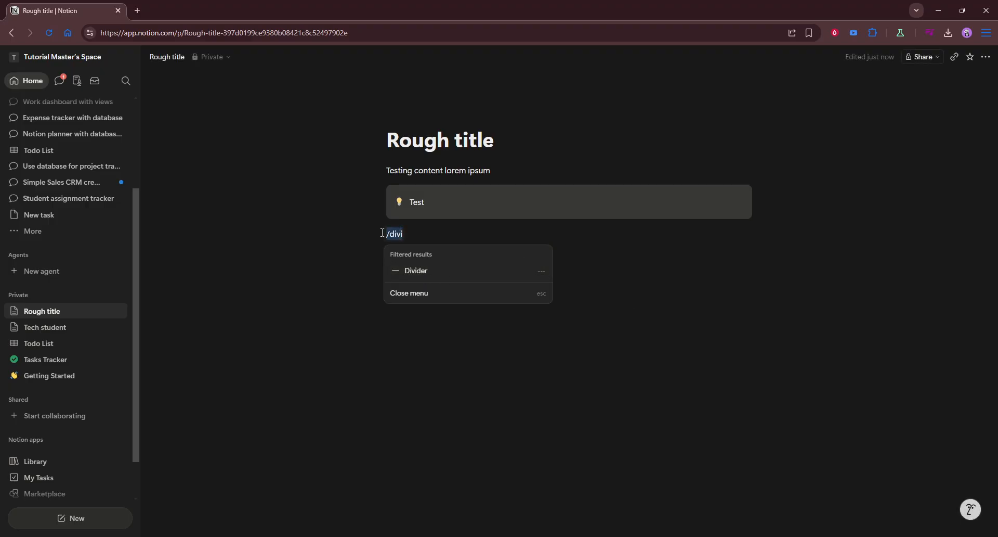
key(BackSpace)
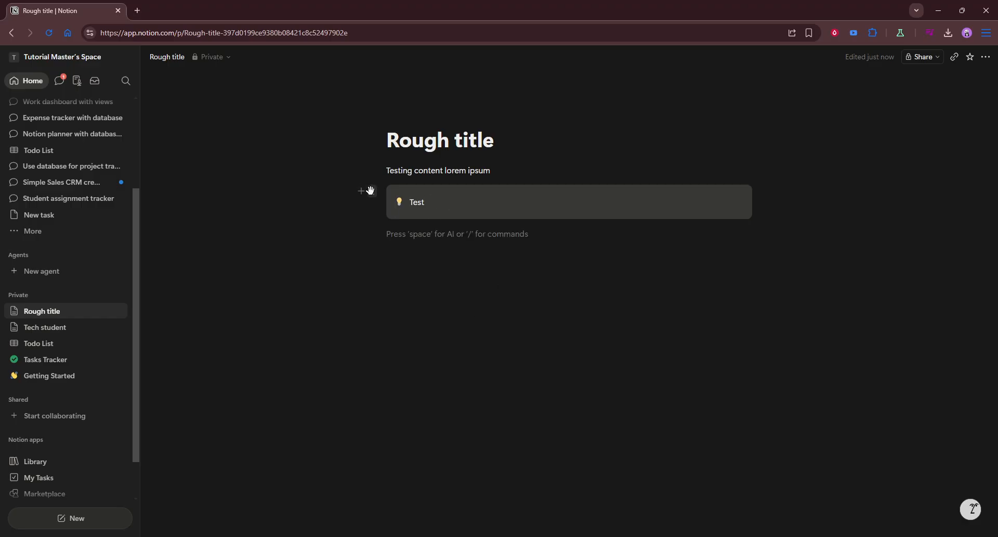
drag(372, 191, 349, 198)
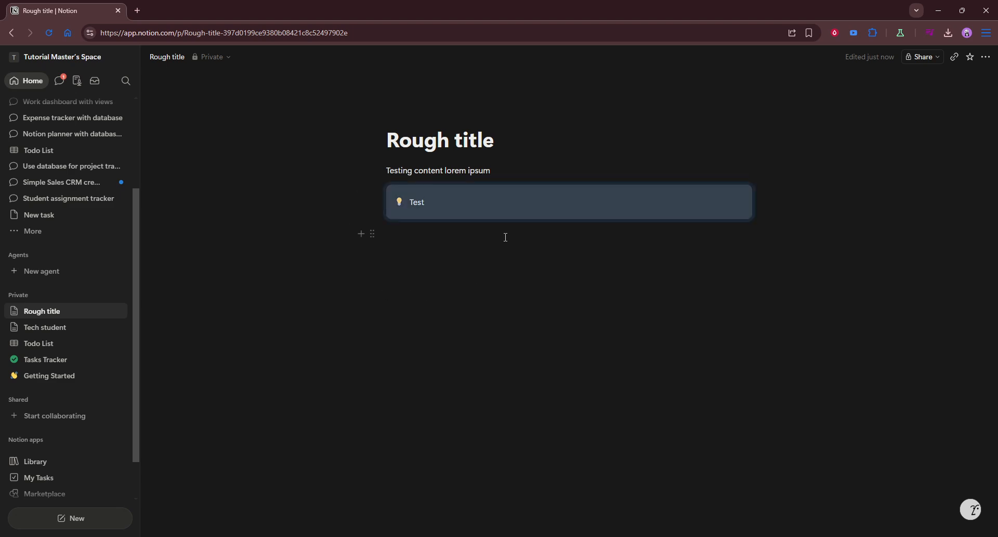
click(547, 236)
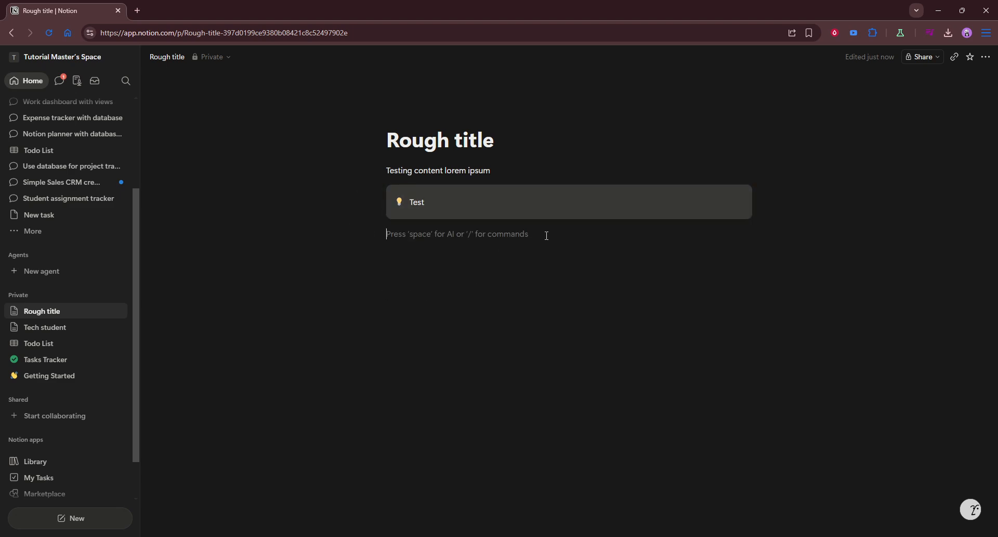
Step: Insert a Divider below the callout and drag the Test callout under the paragraph line
text(/divi)
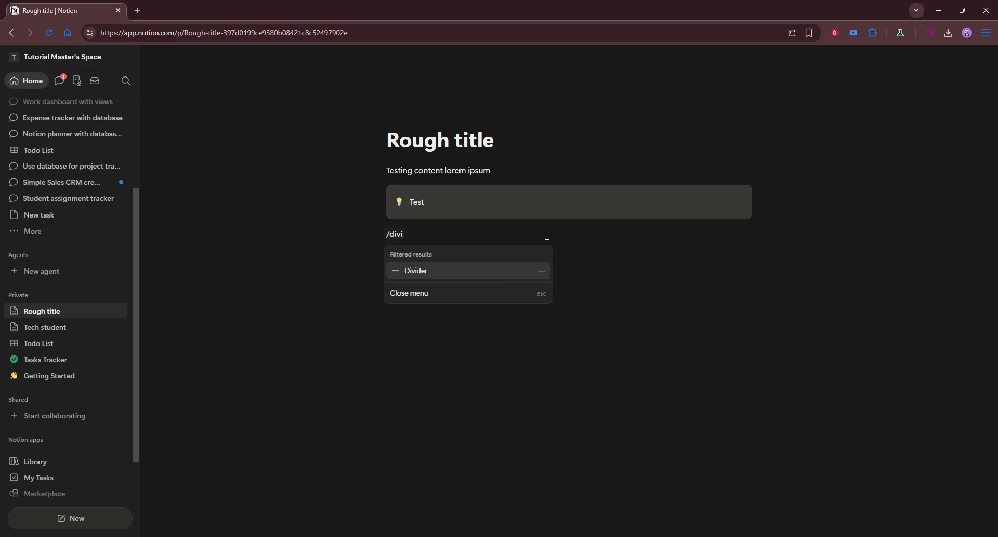
key(Return)
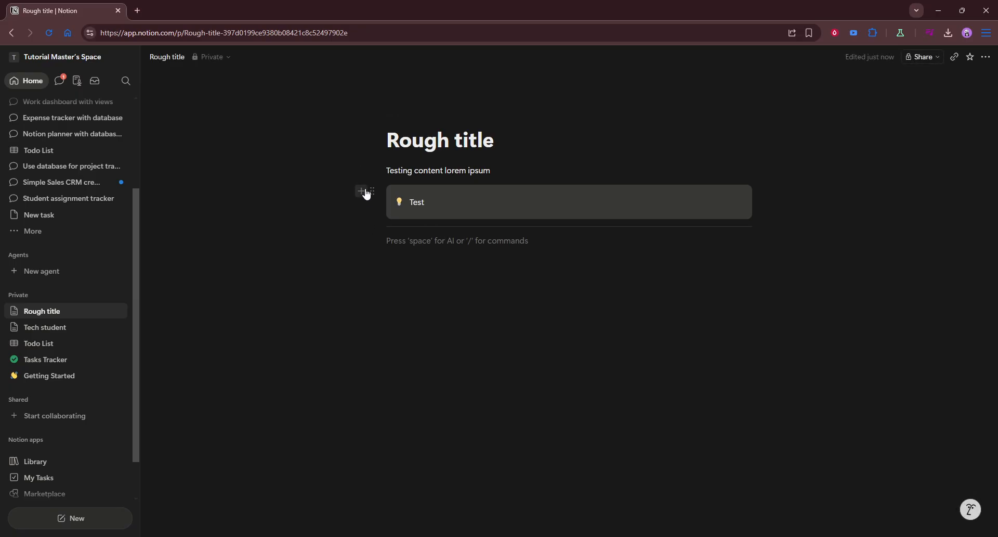
drag(371, 191, 372, 276)
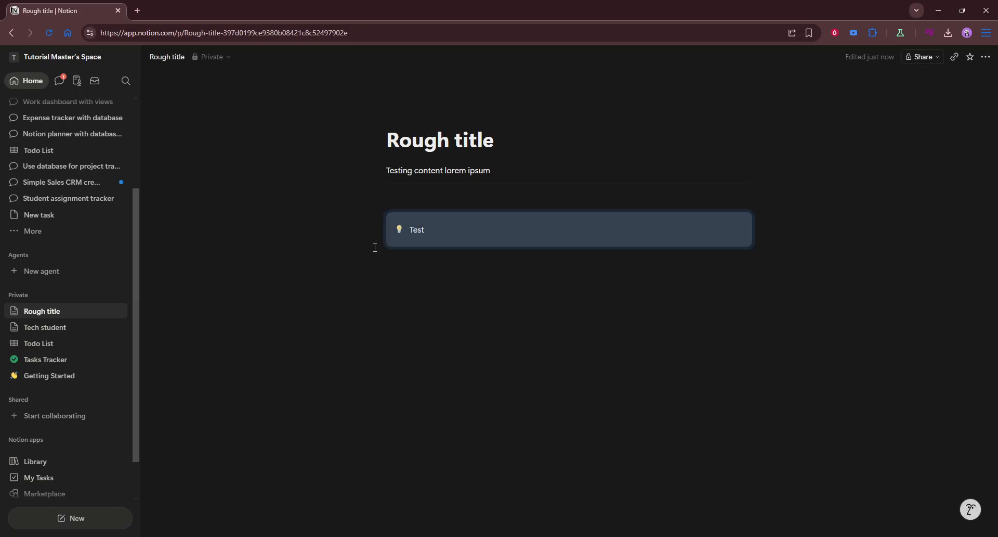
drag(374, 220, 367, 182)
click(398, 291)
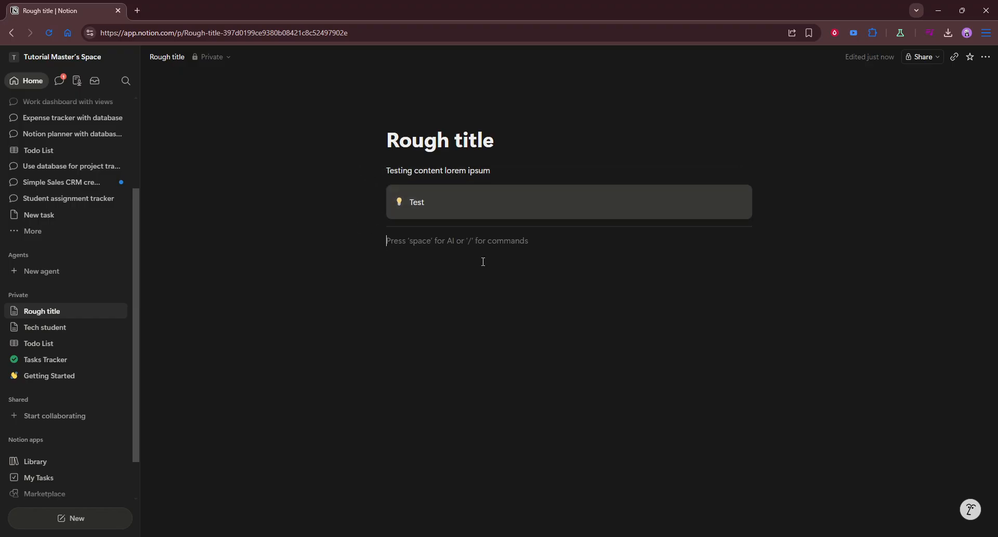